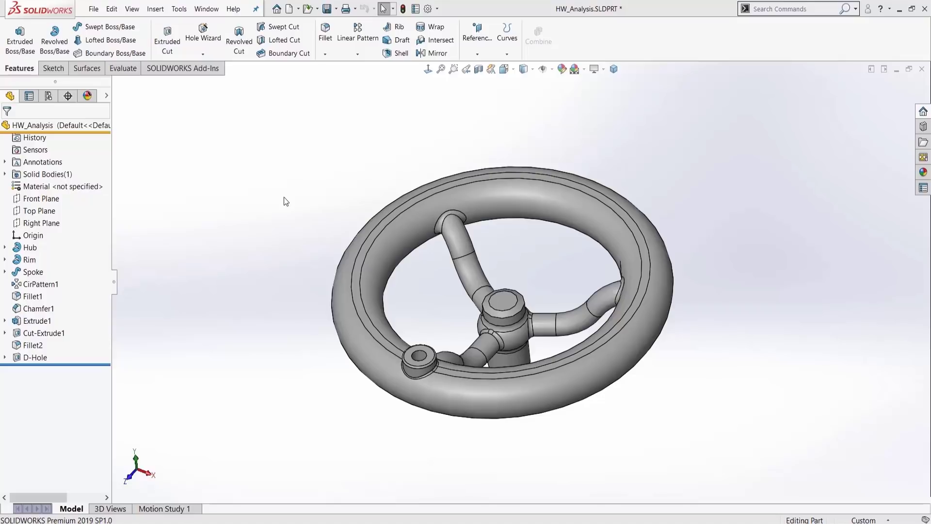
Step: In System Options > Colors, set Icon color to Classic and the background theme to Medium Light
{"action": "left_click", "coordinate": [437, 9]}
{"action": "left_click", "coordinate": [451, 23]}
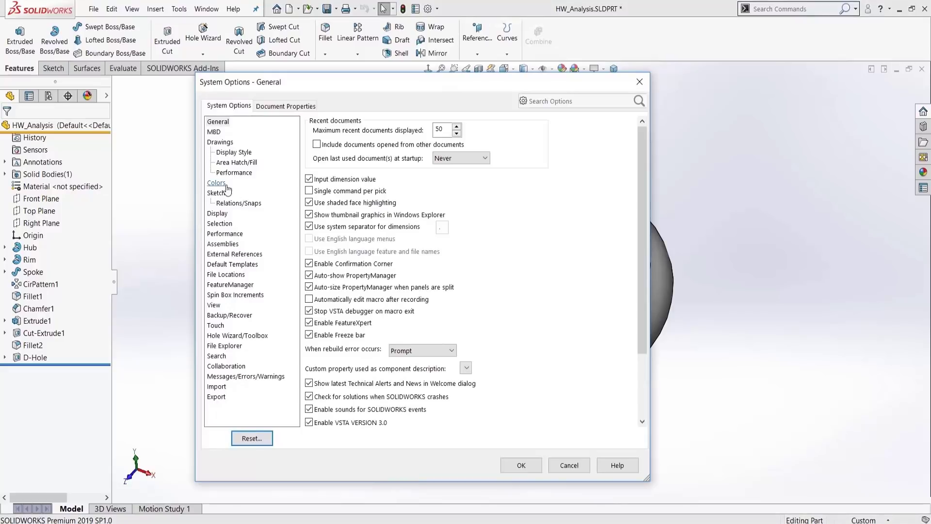
{"action": "left_click", "coordinate": [217, 182]}
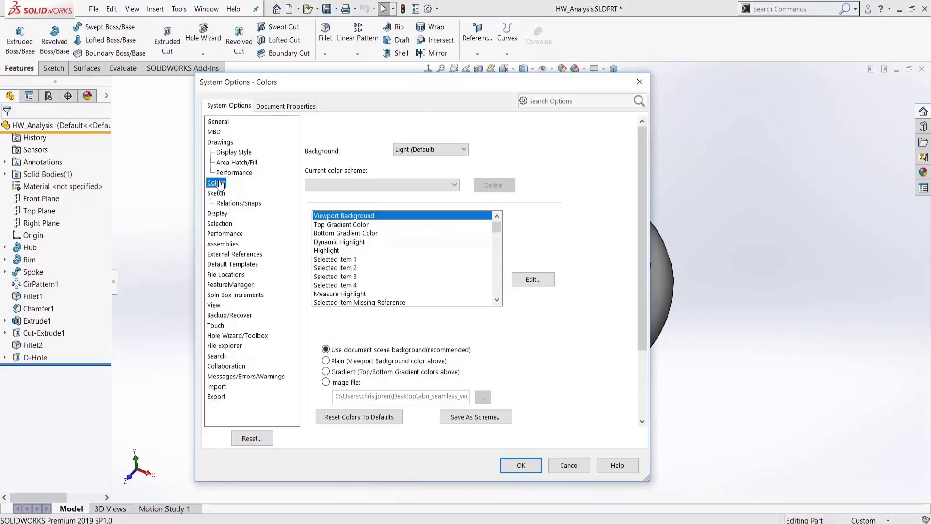
{"action": "left_click_drag", "start_coordinate": [398, 83], "coordinate": [433, 83]}
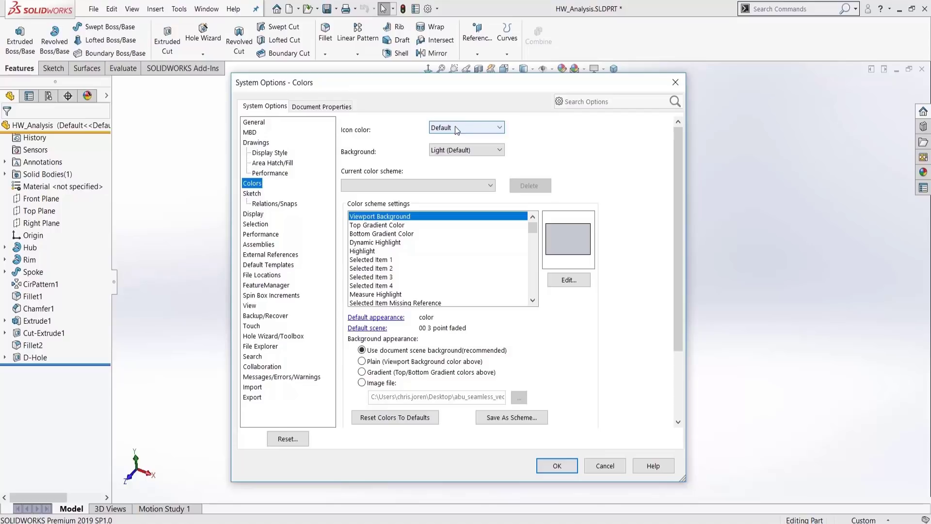
{"action": "left_click", "coordinate": [483, 127]}
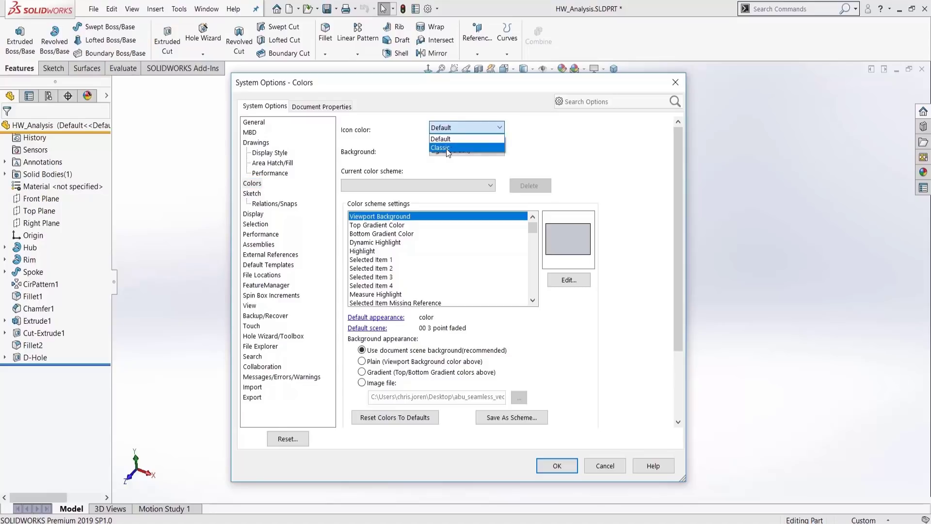
{"action": "left_click", "coordinate": [446, 148]}
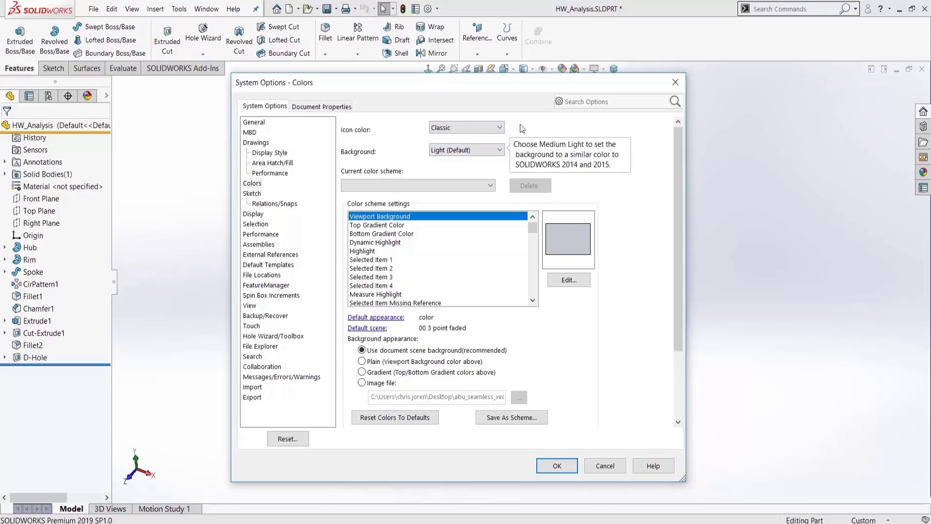
{"action": "left_click", "coordinate": [474, 152]}
{"action": "left_click", "coordinate": [489, 170]}
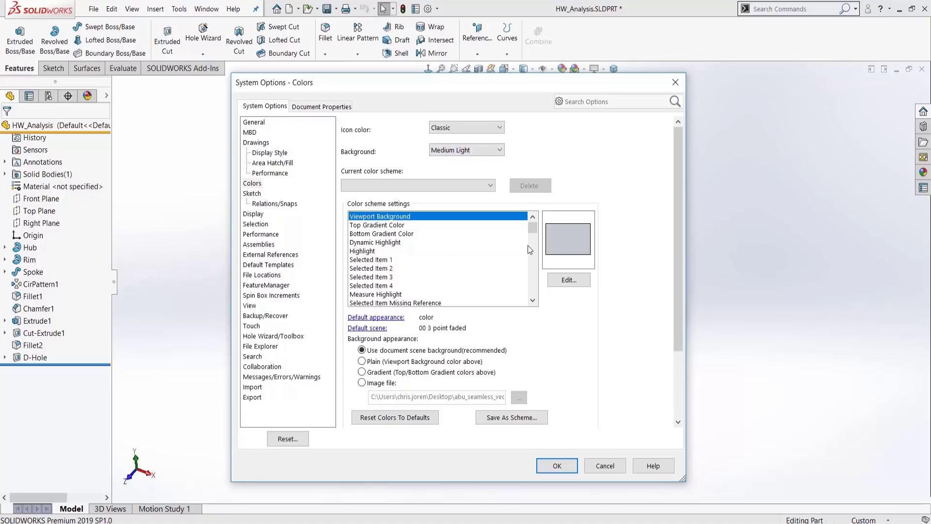
{"action": "left_click", "coordinate": [557, 465]}
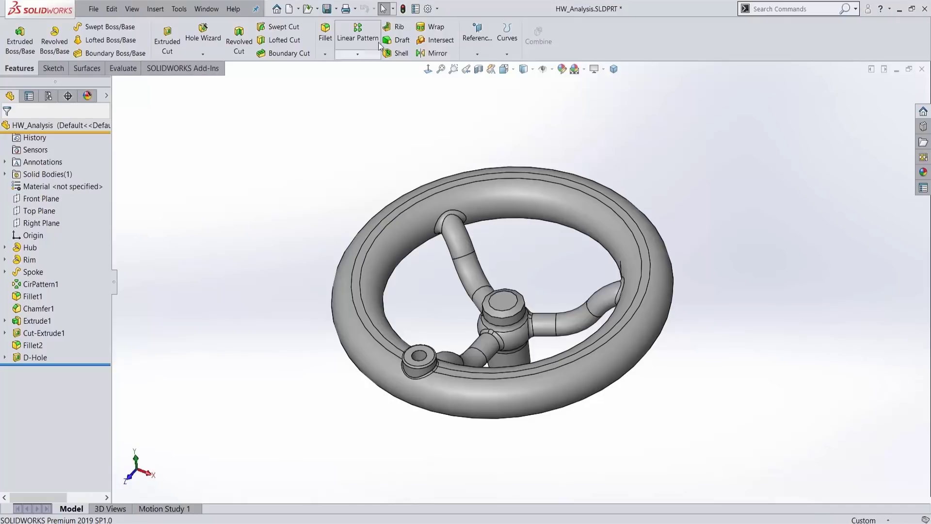
Step: Change the System Options background theme from Medium Light to Dark
{"action": "left_click", "coordinate": [428, 8]}
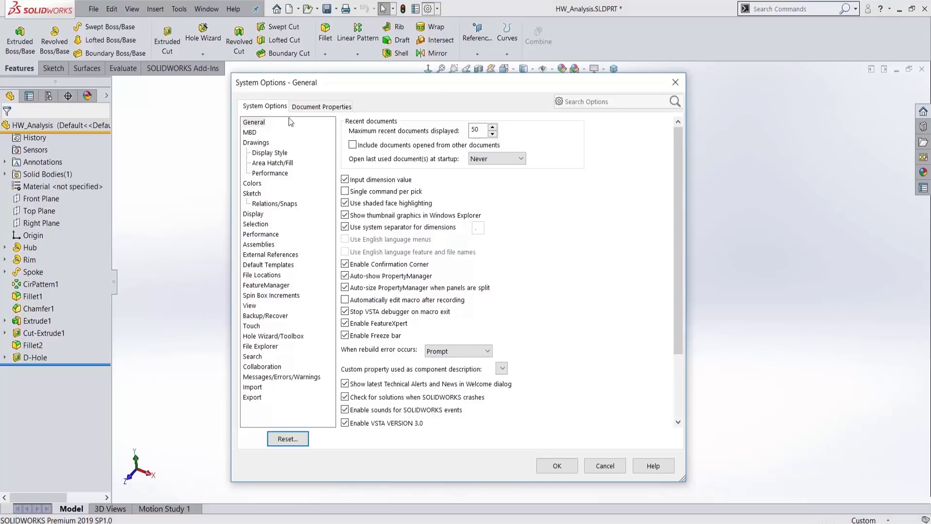
{"action": "left_click", "coordinate": [313, 107]}
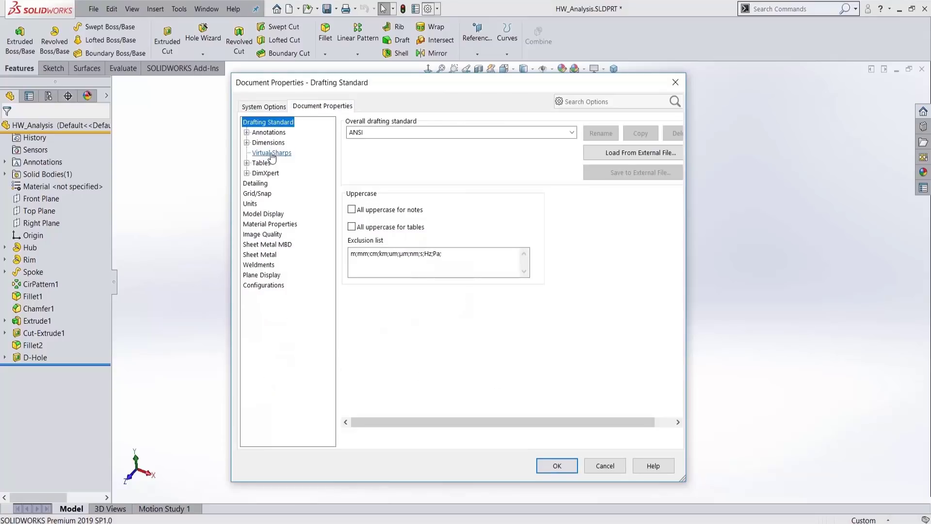
{"action": "left_click", "coordinate": [265, 106]}
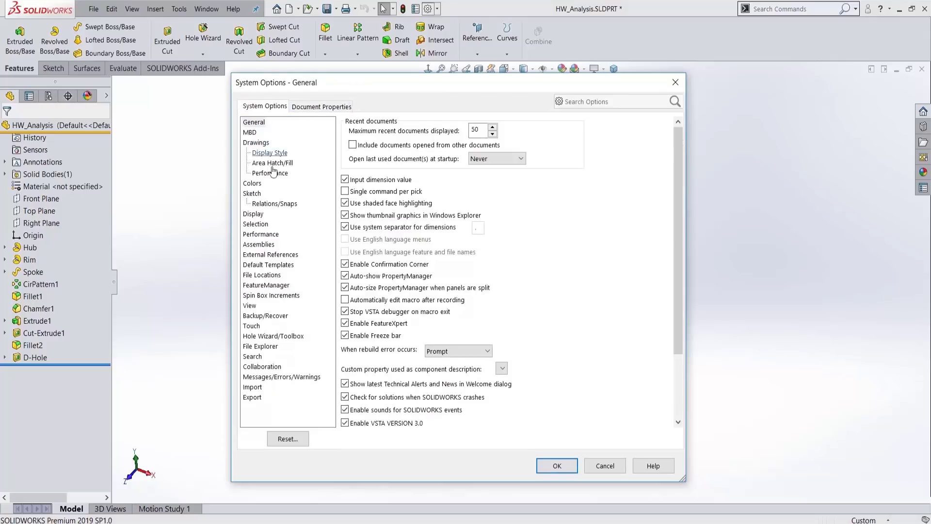
{"action": "left_click", "coordinate": [251, 185]}
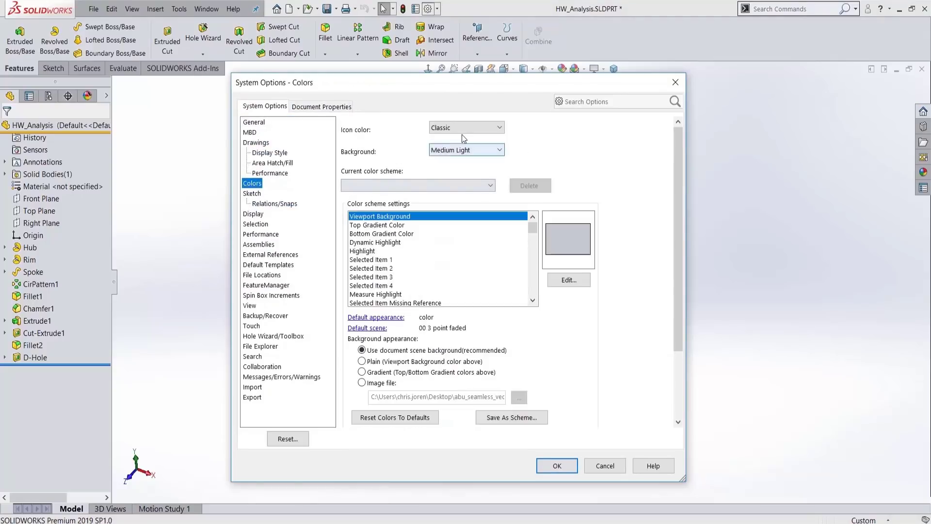
{"action": "left_click", "coordinate": [461, 150]}
{"action": "left_click", "coordinate": [444, 187]}
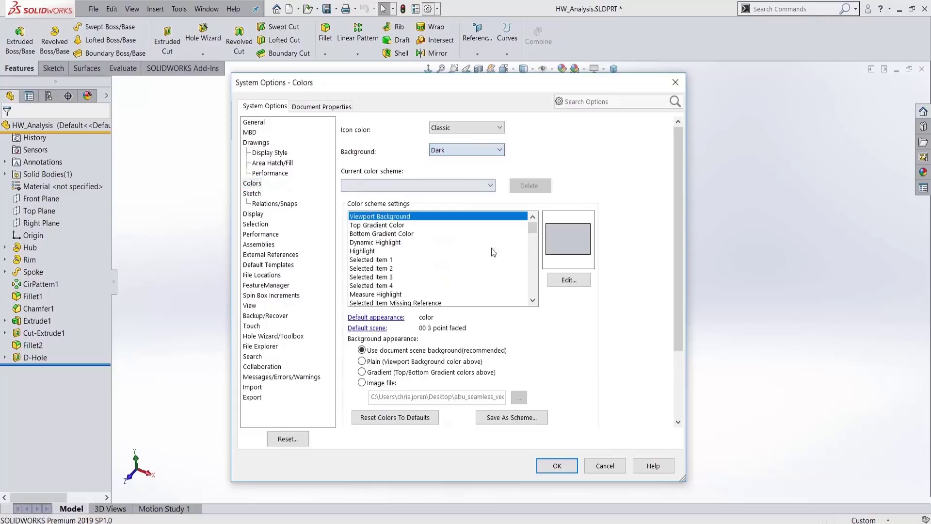
{"action": "left_click", "coordinate": [557, 466]}
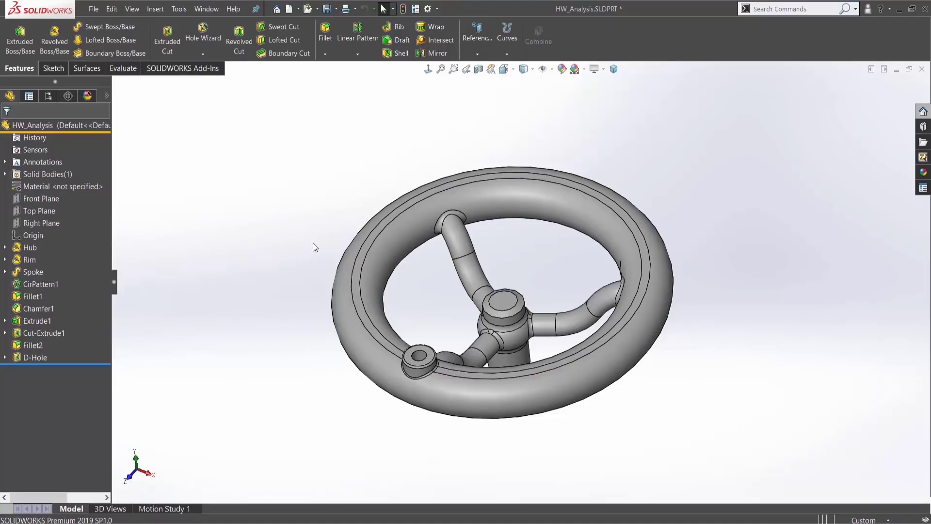
Step: Set the viewport background appearance to Plain, coloured orange-red
{"action": "left_click", "coordinate": [429, 9]}
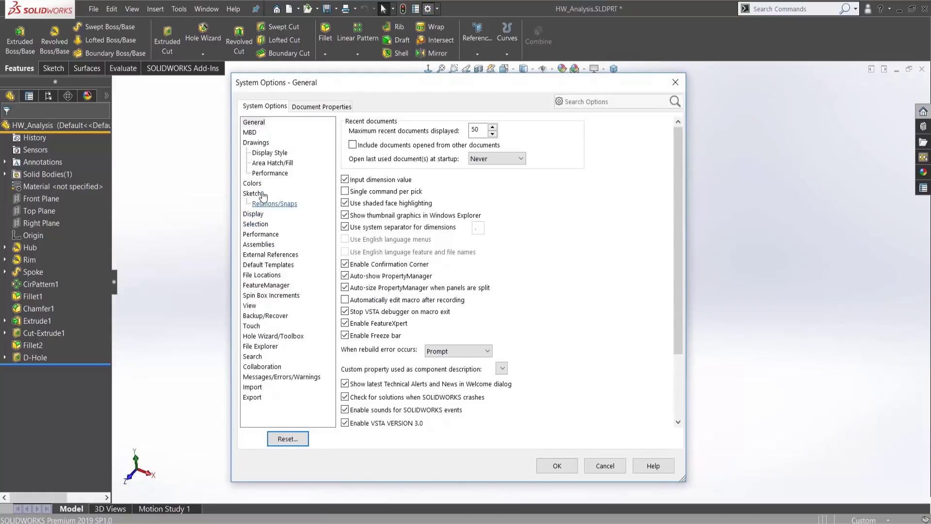
{"action": "left_click", "coordinate": [260, 184]}
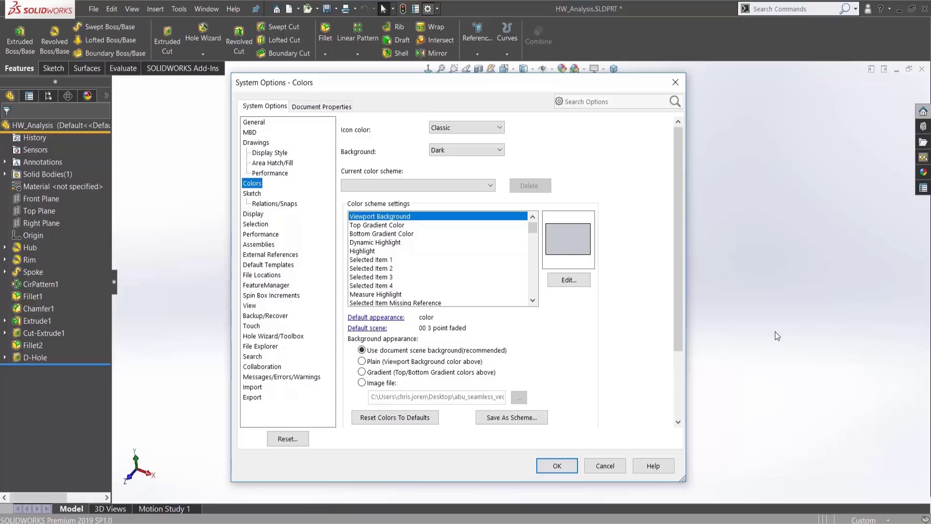
{"action": "left_click", "coordinate": [399, 365]}
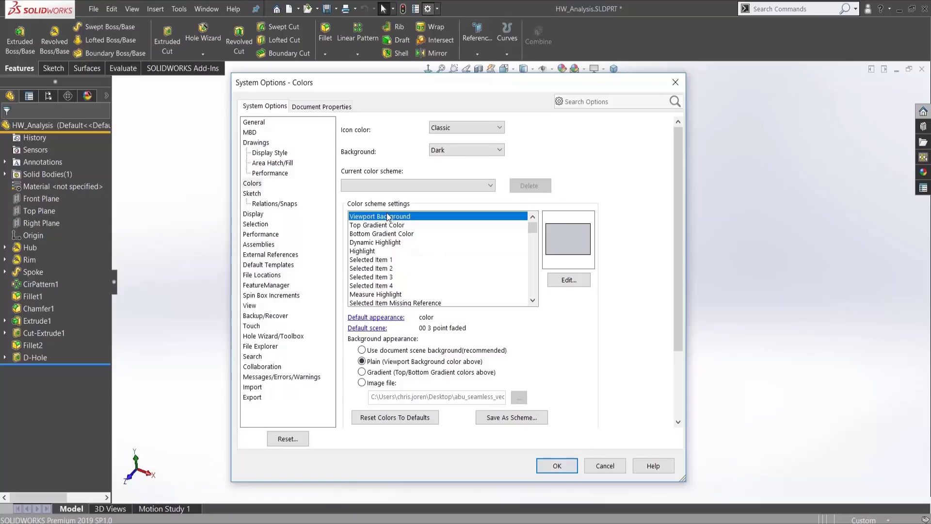
{"action": "left_click", "coordinate": [567, 280]}
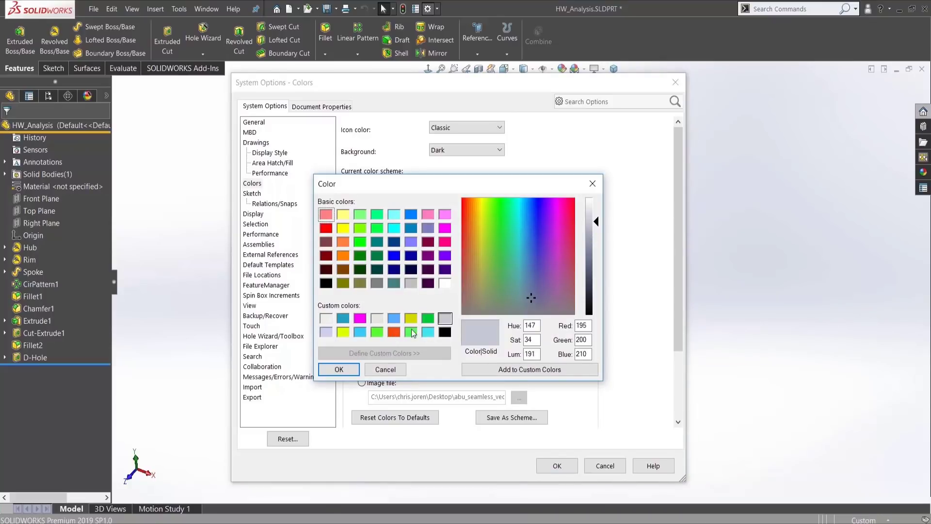
{"action": "left_click", "coordinate": [394, 332]}
{"action": "left_click", "coordinate": [339, 369]}
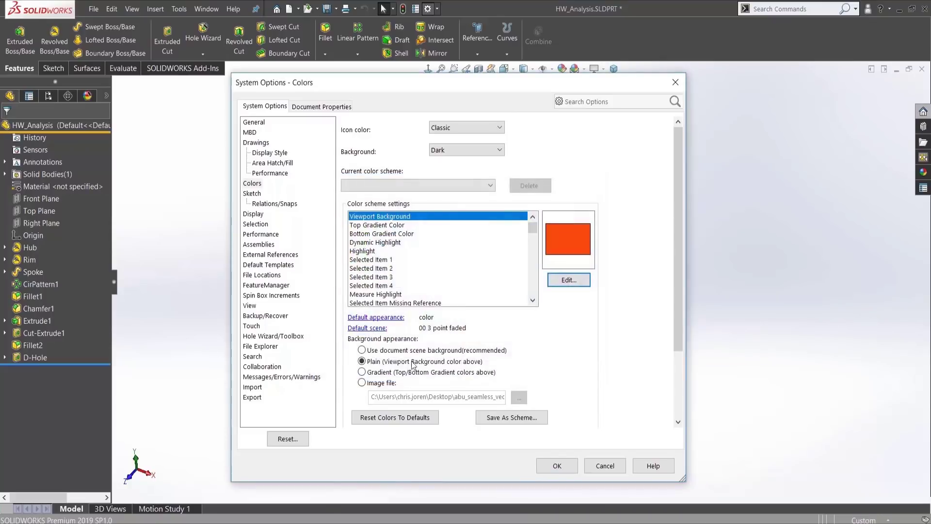
{"action": "left_click", "coordinate": [548, 467]}
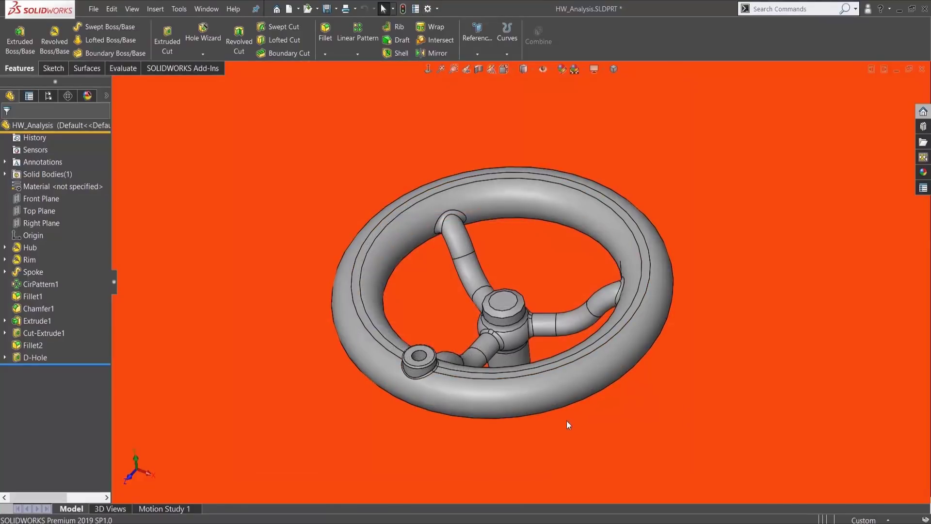
Step: Switch the viewport background appearance to the top/bottom Gradient colours
{"action": "left_click", "coordinate": [428, 9]}
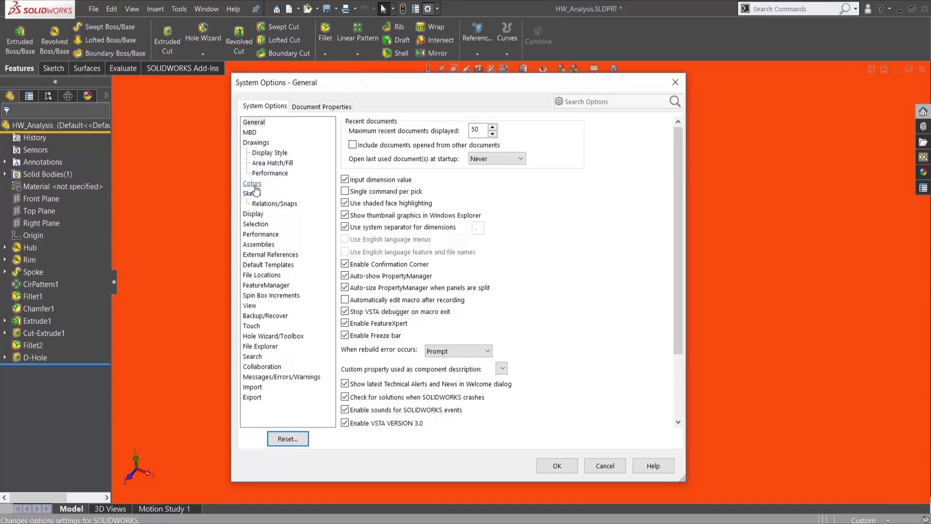
{"action": "left_click", "coordinate": [252, 184]}
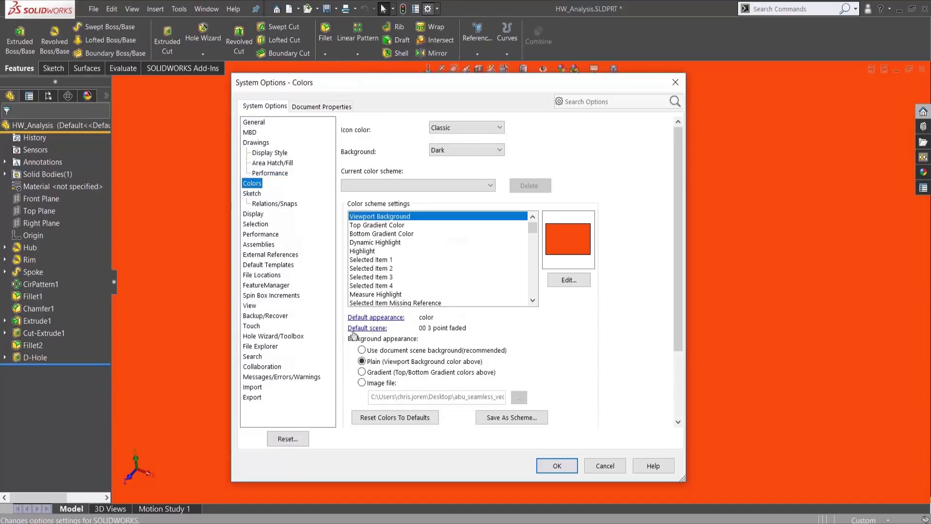
{"action": "left_click", "coordinate": [362, 372]}
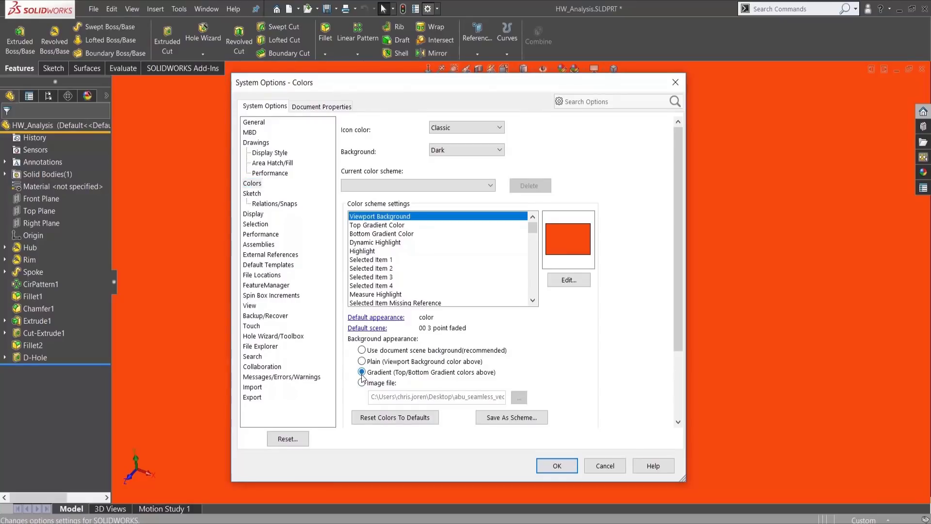
{"action": "left_click", "coordinate": [558, 466]}
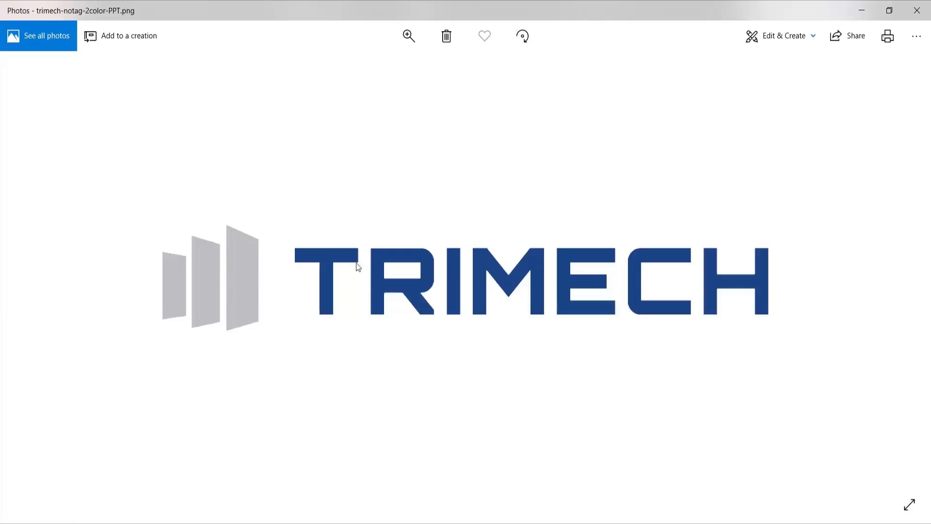
Step: Back in the HW_Analysis part, use trimech-notag-2color-PPT.png as the image-file viewport background
{"action": "left_click", "coordinate": [248, 482]}
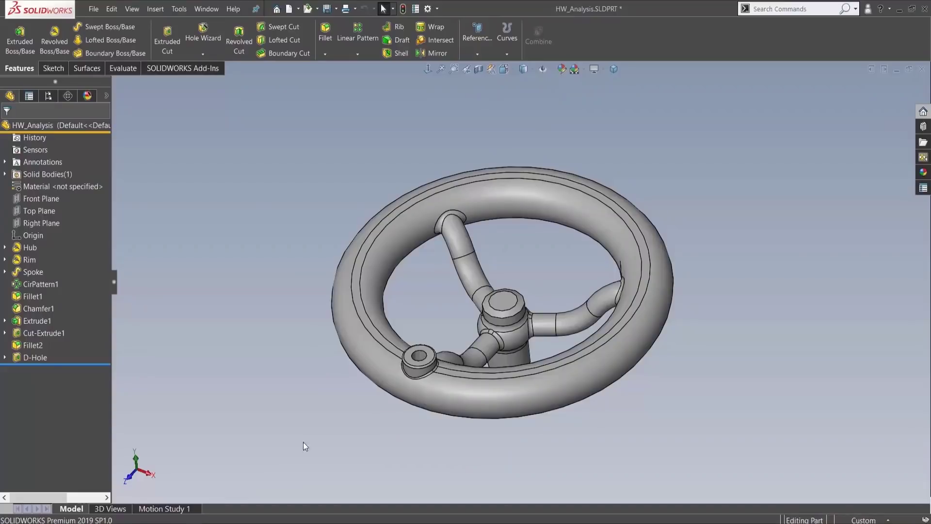
{"action": "left_click", "coordinate": [427, 10]}
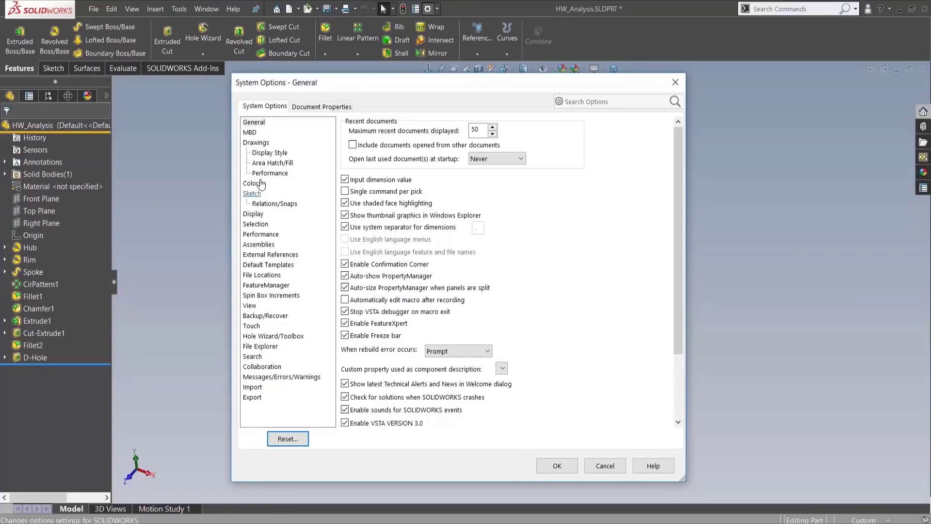
{"action": "left_click", "coordinate": [260, 184]}
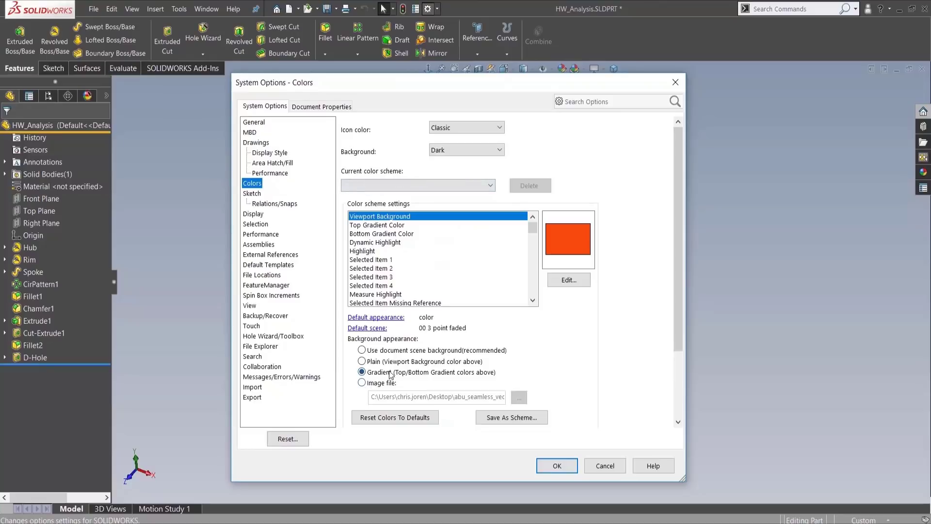
{"action": "left_click", "coordinate": [391, 226]}
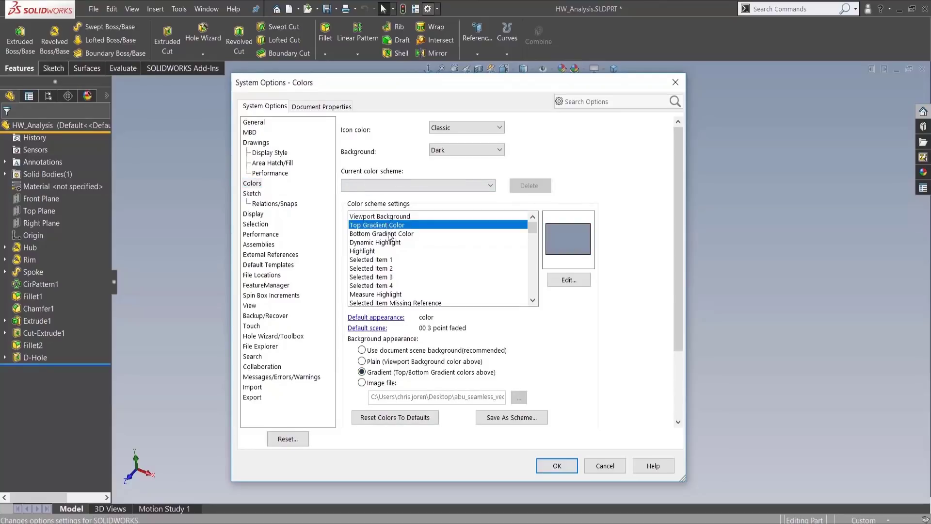
{"action": "left_click", "coordinate": [386, 233]}
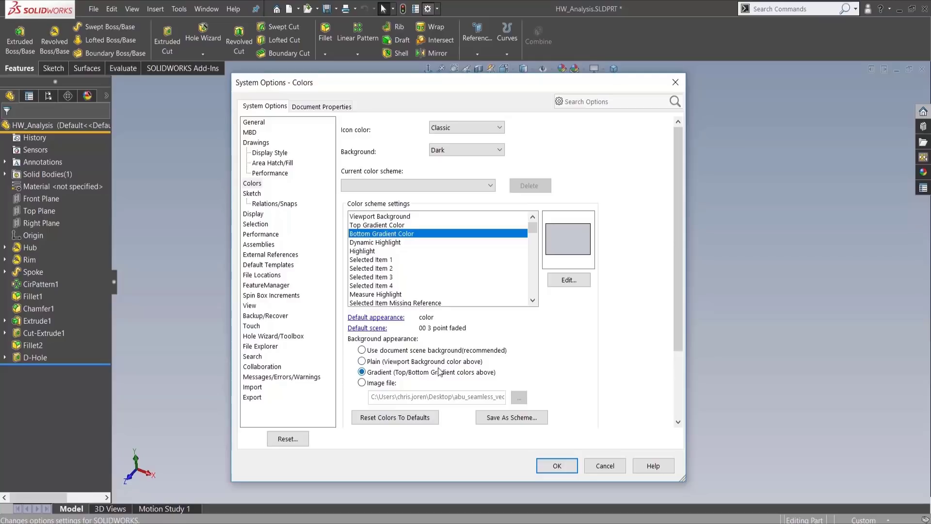
{"action": "left_click", "coordinate": [362, 382]}
{"action": "left_click", "coordinate": [519, 397]}
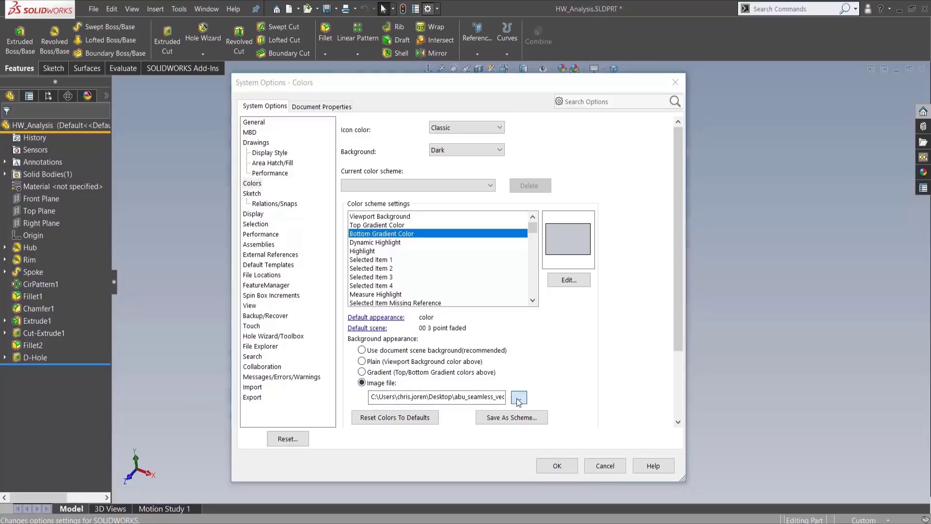
{"action": "left_click", "coordinate": [441, 280]}
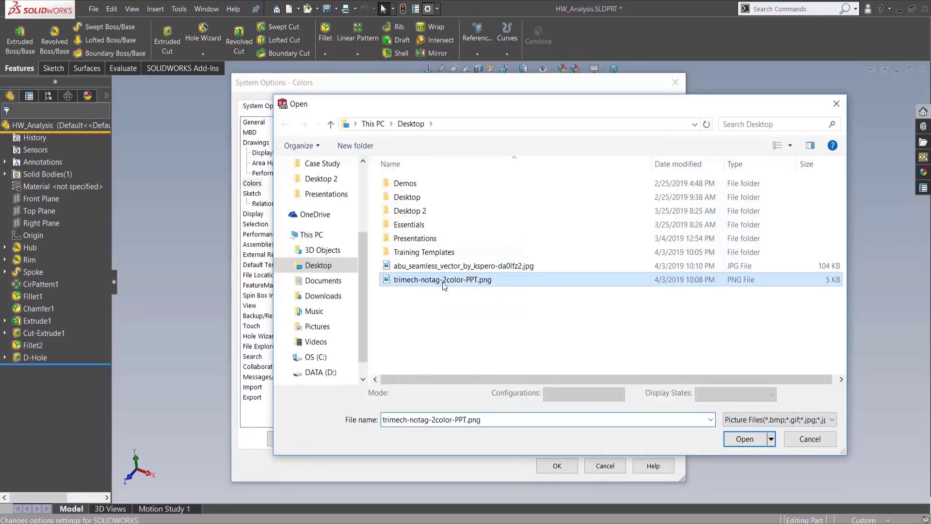
{"action": "left_click", "coordinate": [732, 439]}
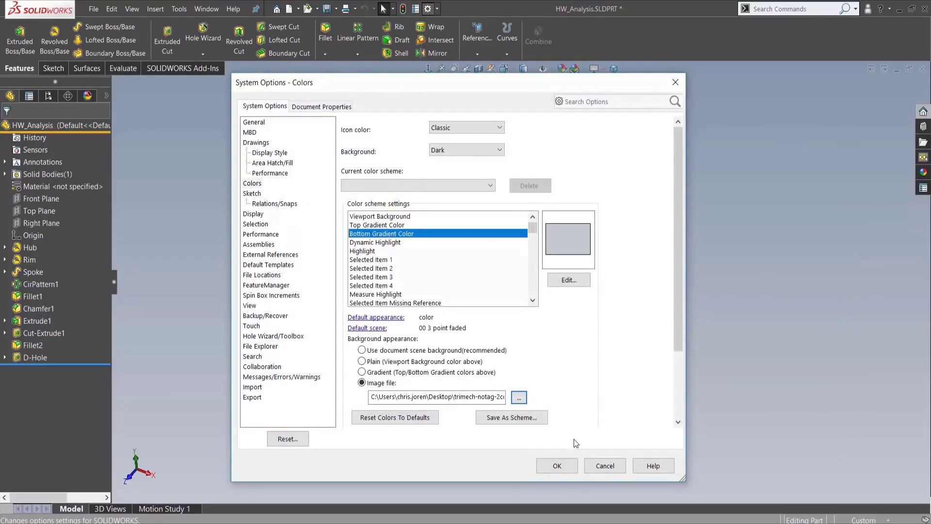
{"action": "left_click", "coordinate": [557, 466]}
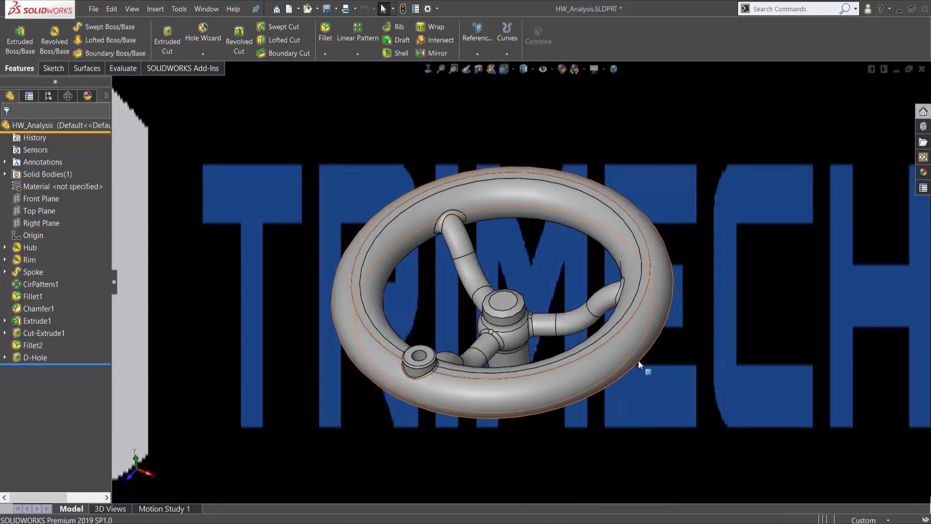
{"action": "key", "text": "f"}
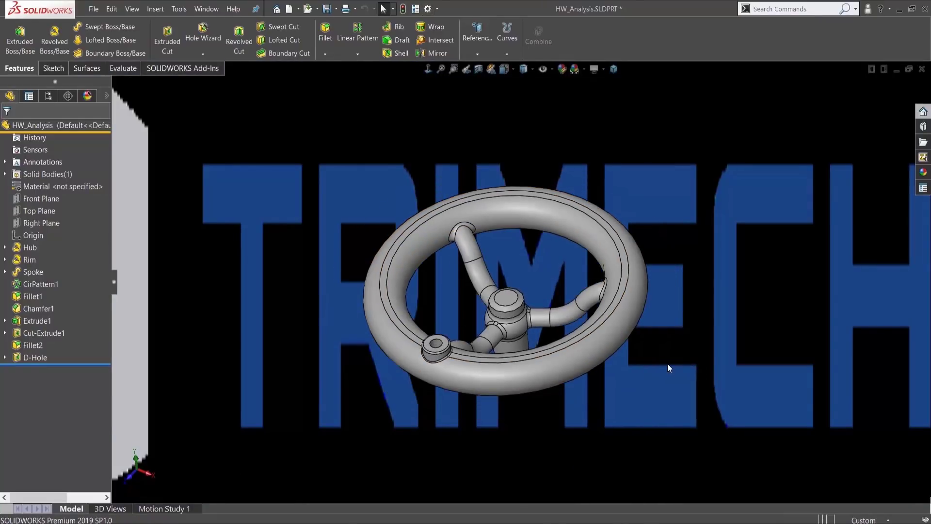
{"action": "scroll", "coordinate": [667, 367], "scroll_direction": "down", "scroll_amount": 1}
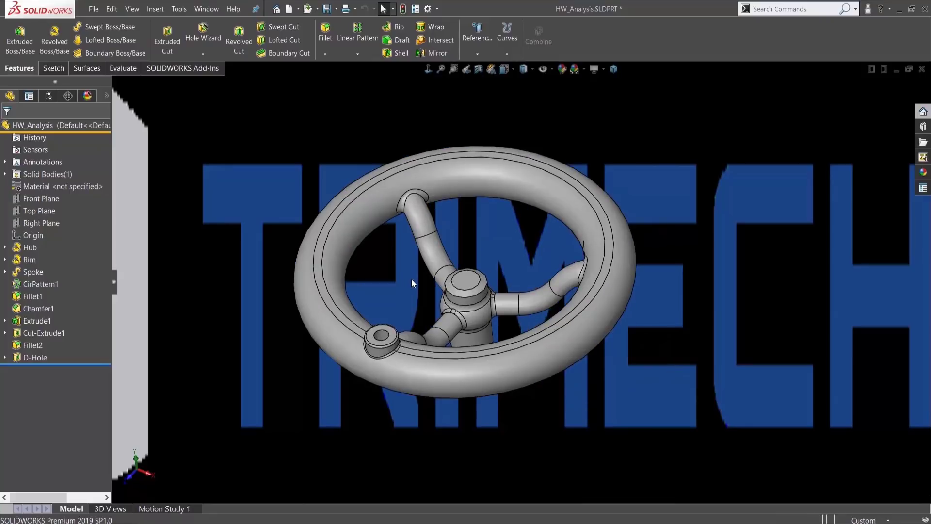
{"action": "middle_click_drag", "start_coordinate": [412, 278], "coordinate": [406, 319]}
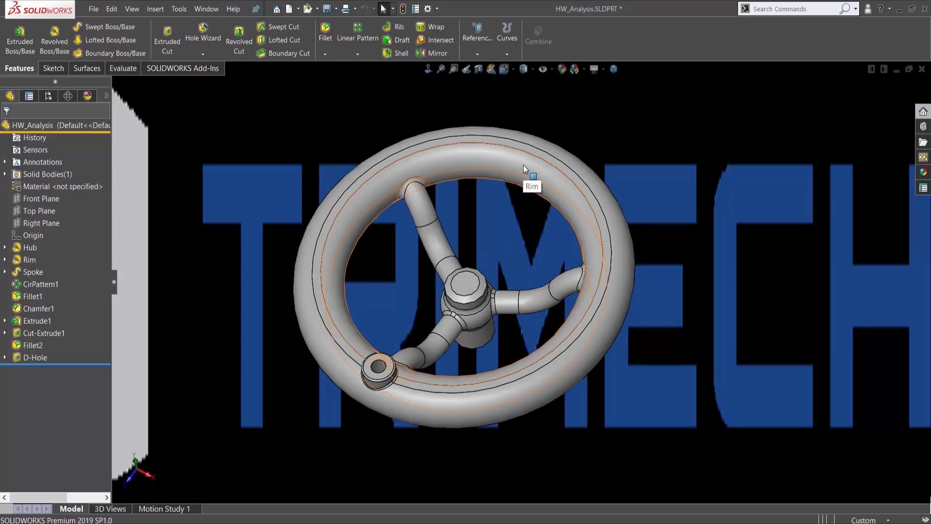
Step: Replace the background image with abu_seamless_vector_by_kspero-da0lfz2.jpg
{"action": "left_click", "coordinate": [431, 8]}
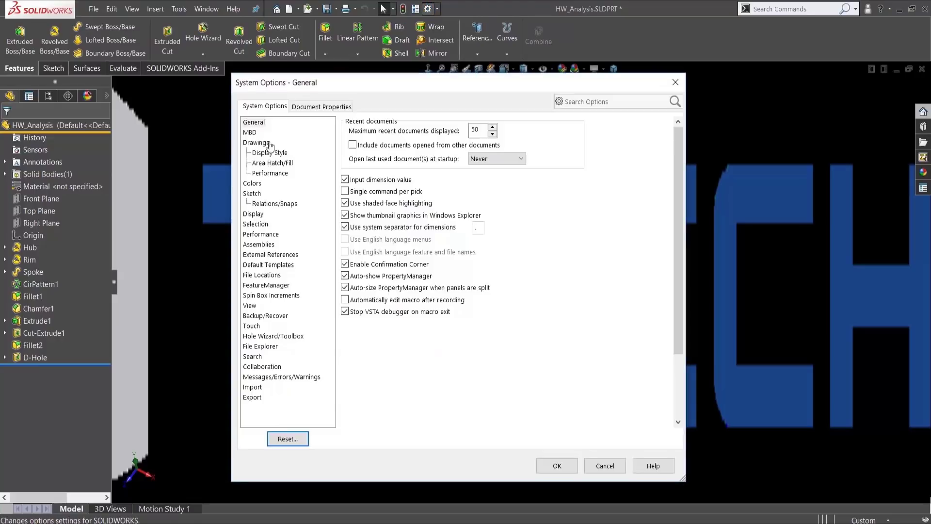
{"action": "left_click", "coordinate": [261, 184]}
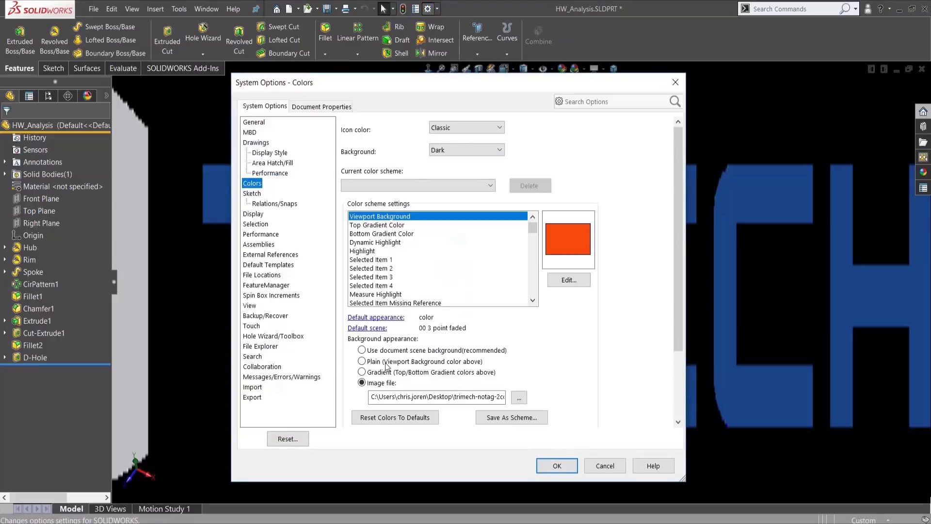
{"action": "left_click", "coordinate": [520, 399]}
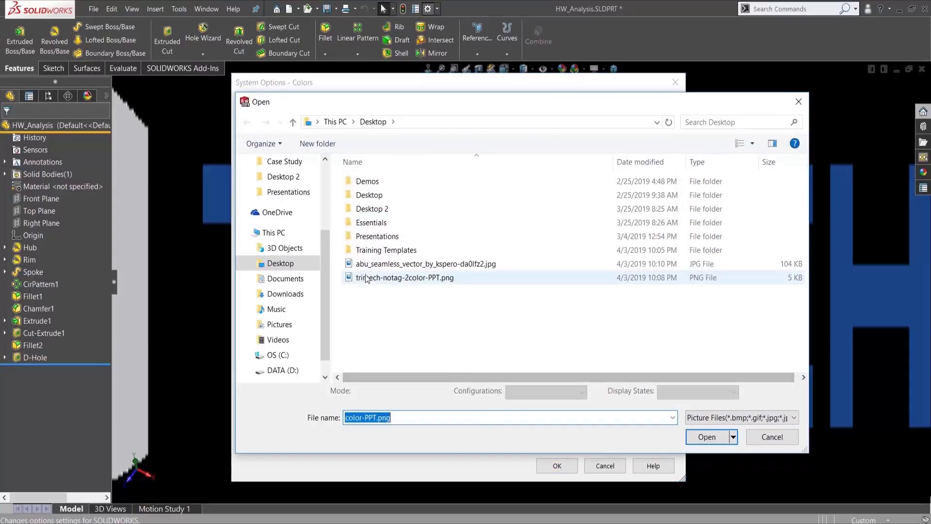
{"action": "left_click", "coordinate": [391, 266]}
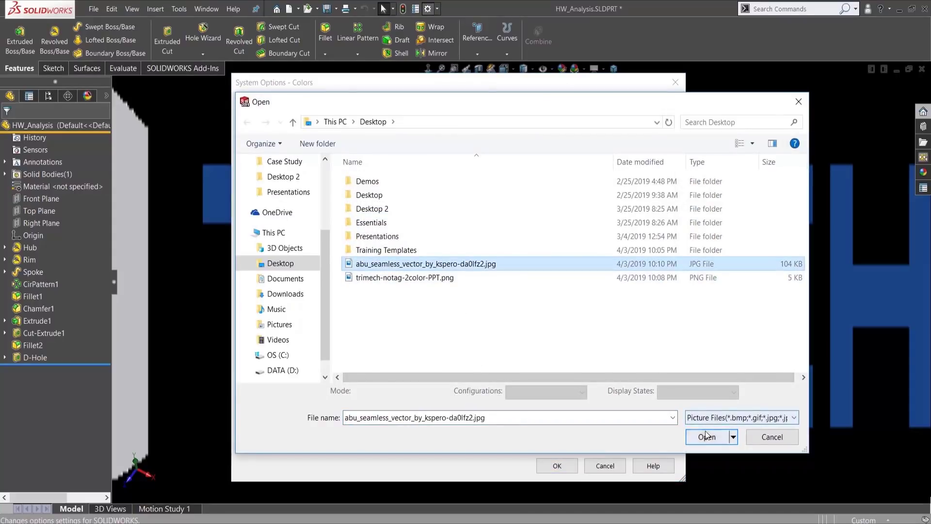
{"action": "left_click", "coordinate": [707, 437]}
{"action": "left_click", "coordinate": [556, 465]}
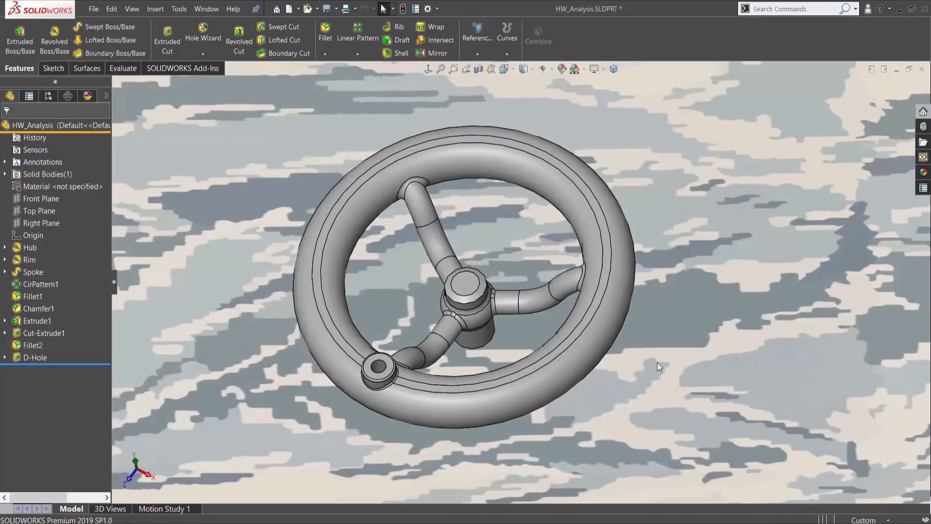
Step: Orbit the wheel to a tilted view, then switch to the HW_Analysis drawing with Ctrl+Tab
{"action": "middle_click_drag", "start_coordinate": [563, 296], "coordinate": [526, 277]}
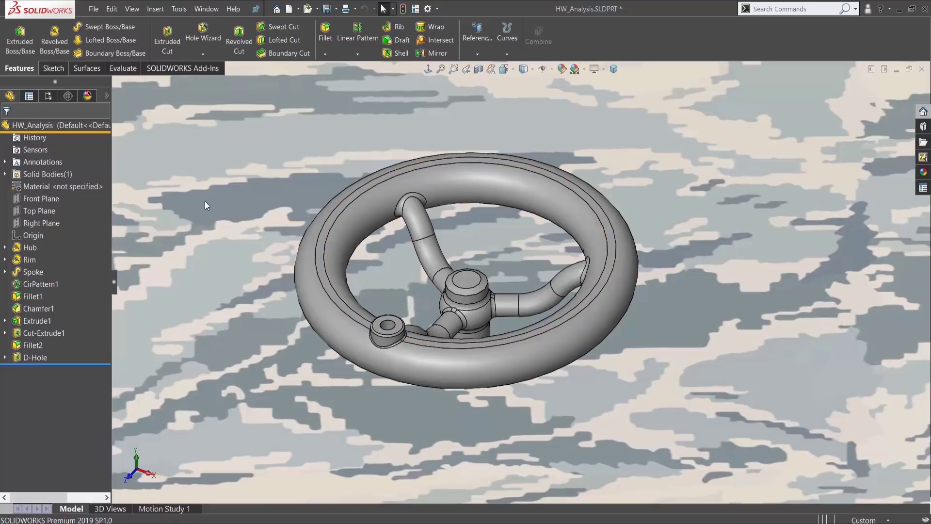
{"action": "key", "text": "ctrl+Tab"}
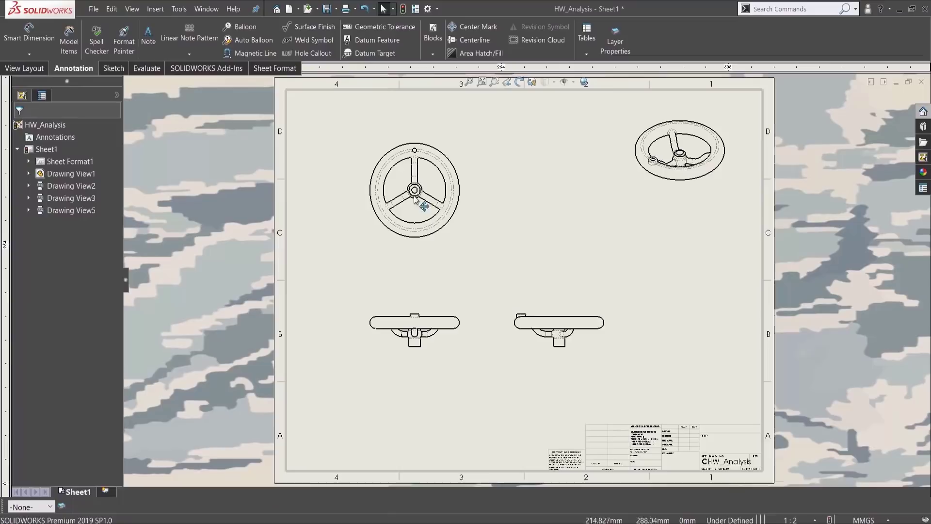
Step: Set the Drawings Paper Color to pure white (255, 255, 255)
{"action": "left_click", "coordinate": [428, 9]}
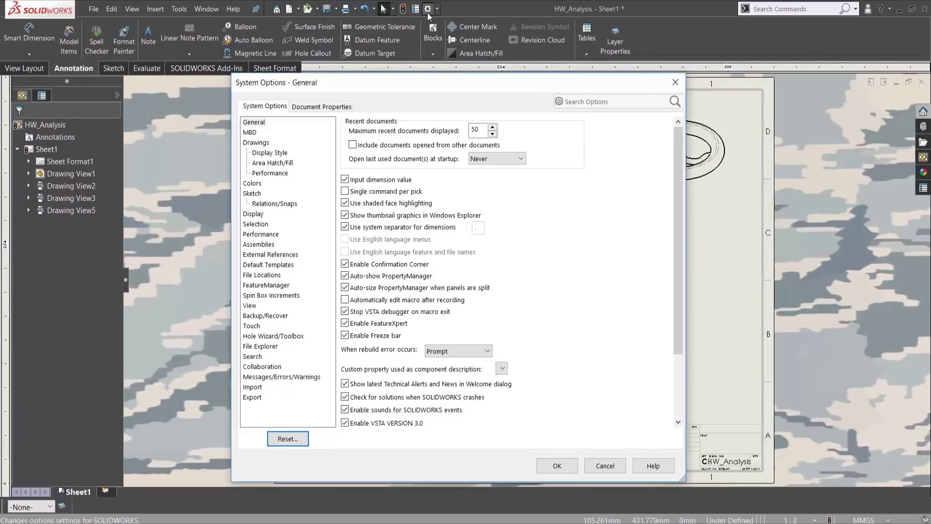
{"action": "left_click", "coordinate": [256, 184]}
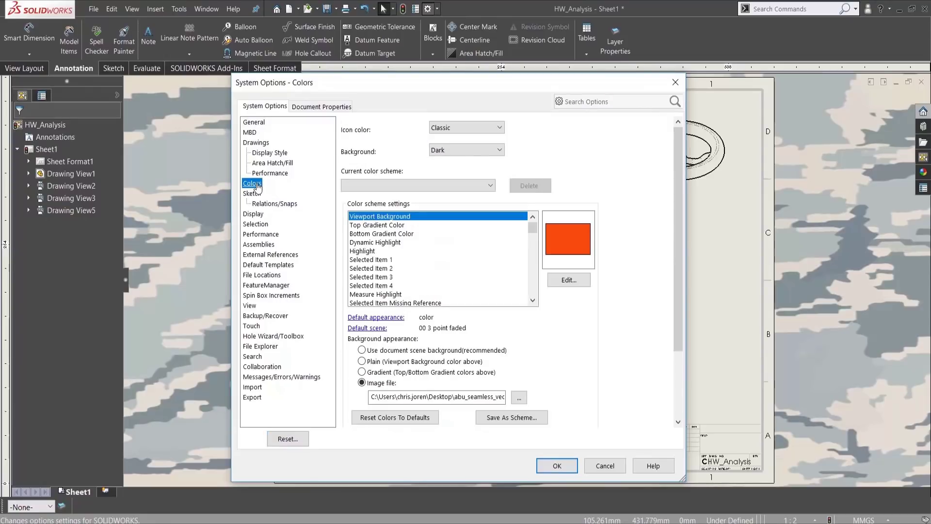
{"action": "scroll", "coordinate": [391, 236], "scroll_direction": "down", "scroll_amount": 2}
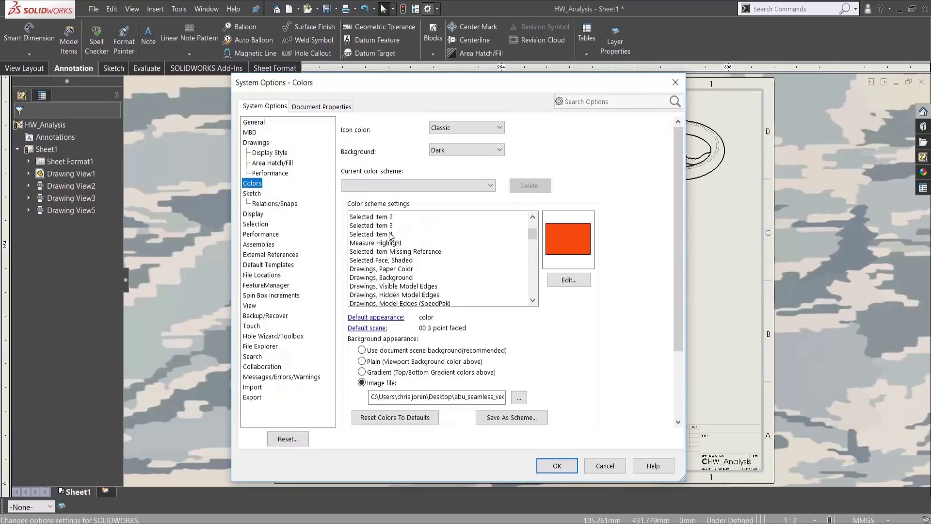
{"action": "left_click", "coordinate": [404, 276]}
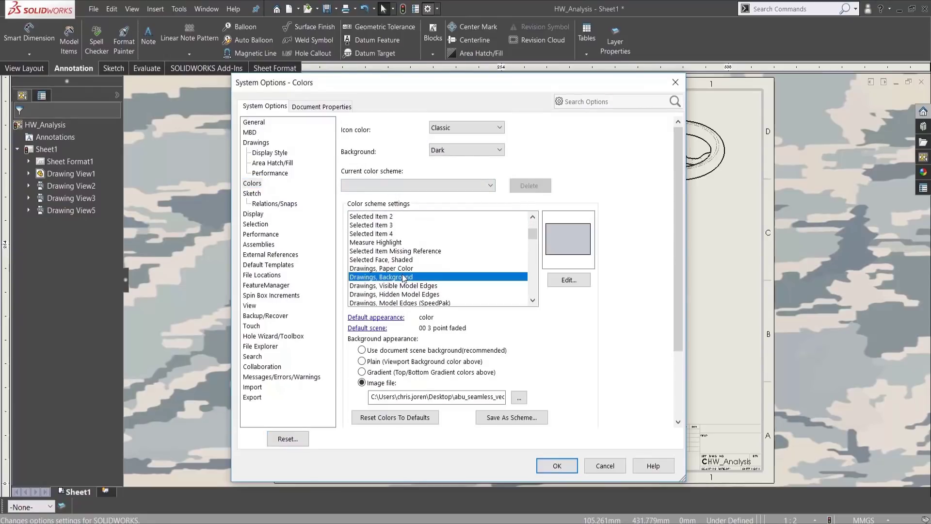
{"action": "left_click", "coordinate": [403, 268]}
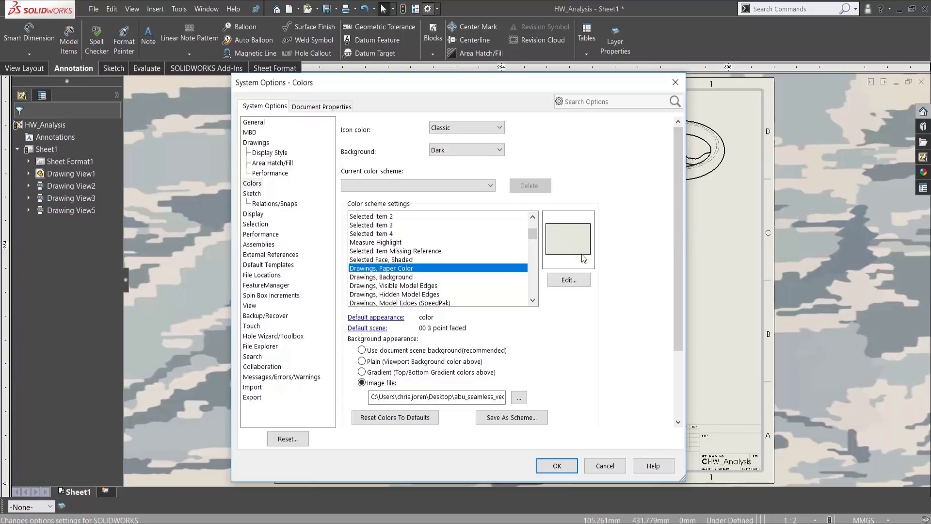
{"action": "left_click", "coordinate": [578, 285]}
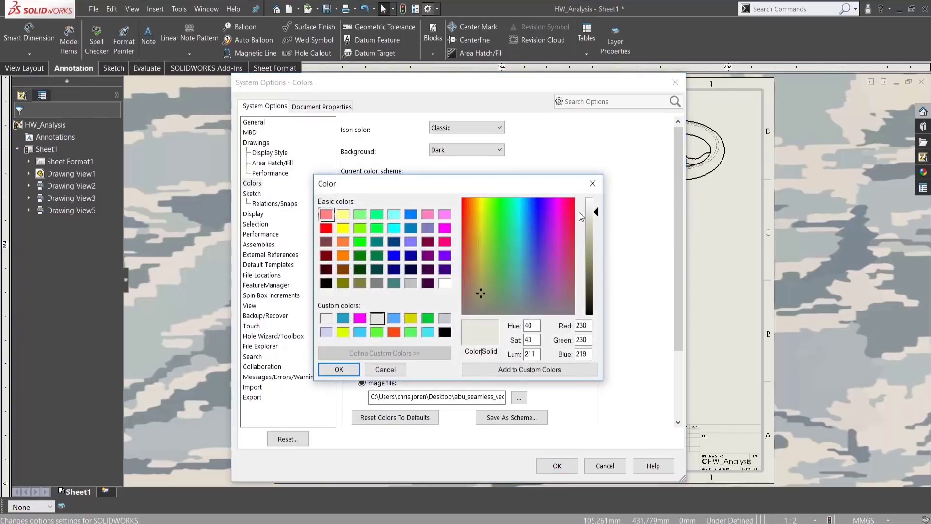
{"action": "left_click_drag", "start_coordinate": [595, 214], "coordinate": [597, 199]}
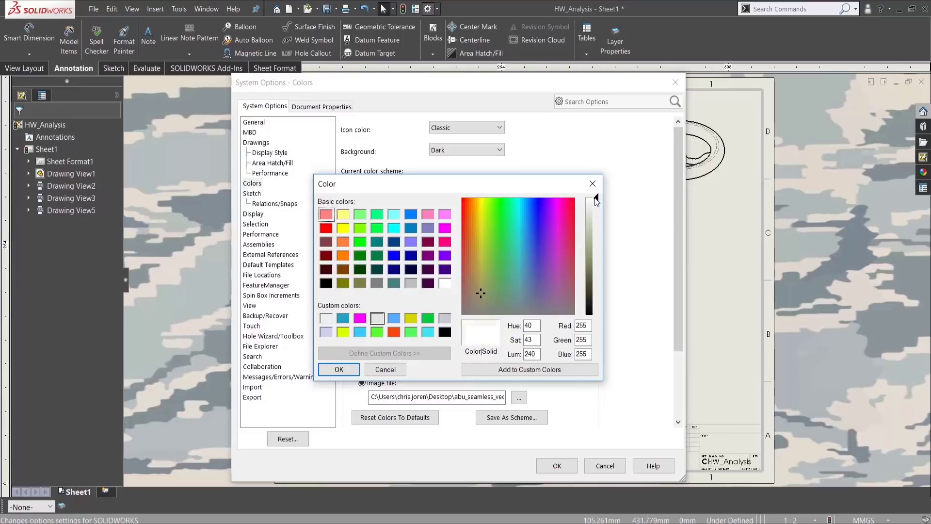
{"action": "left_click", "coordinate": [339, 369]}
{"action": "left_click", "coordinate": [558, 465]}
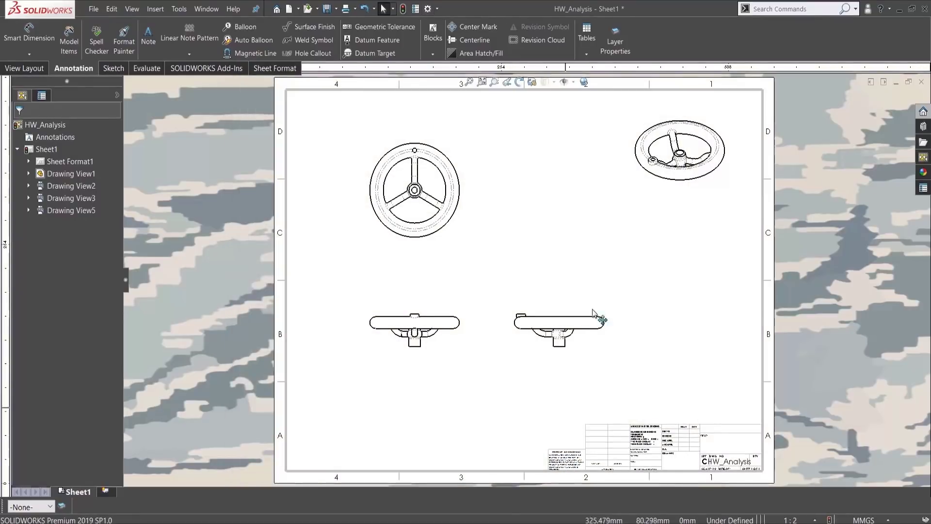